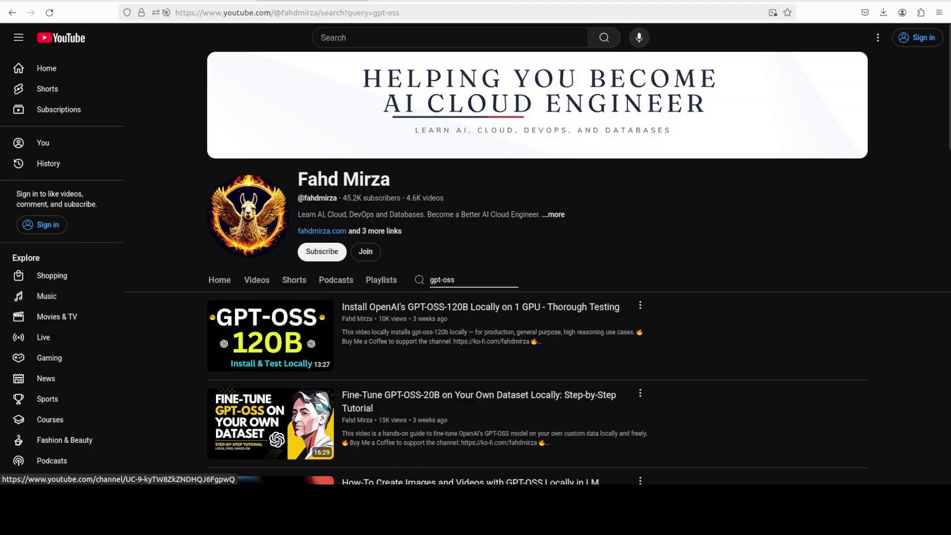
key("ctrl+Tab")
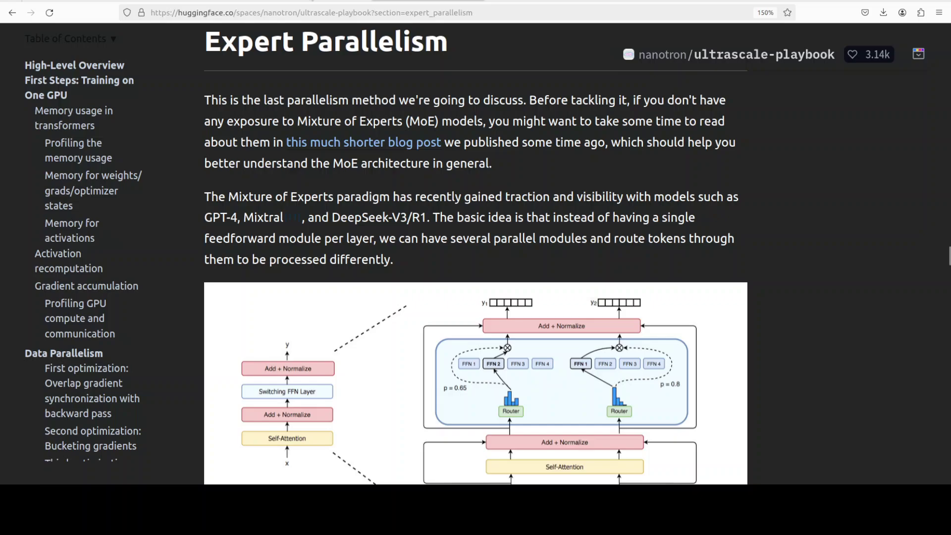
Switch back to the YouTube tab with the channel's gpt-oss search results.
key("ctrl+Tab")
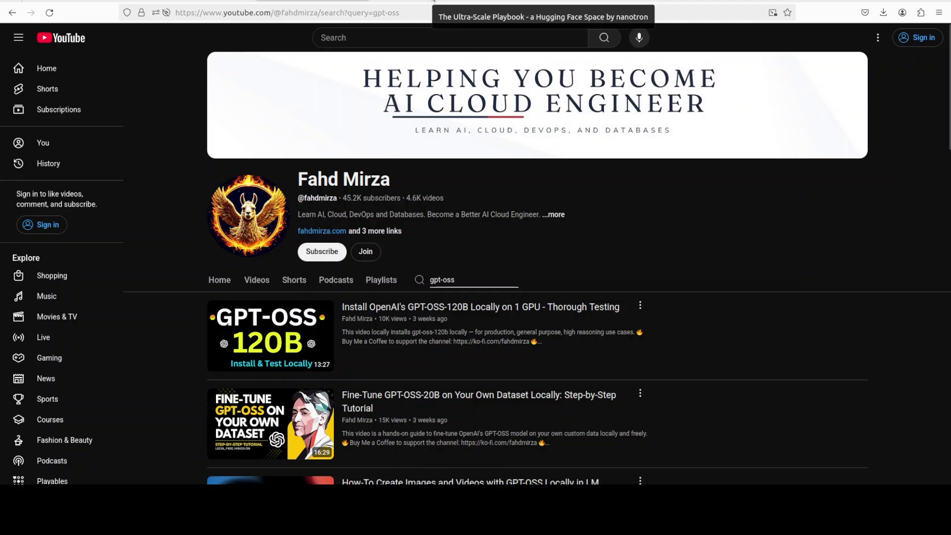
Bring up VS Code with the script loading openai/gpt-oss-120b using expert and tensor parallelism.
left_click(434, 0)
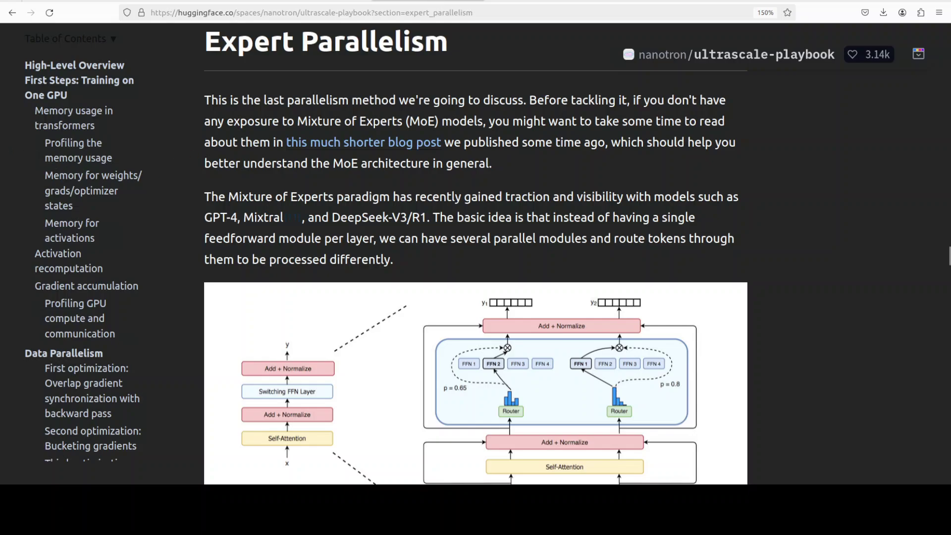
left_click(10, 141)
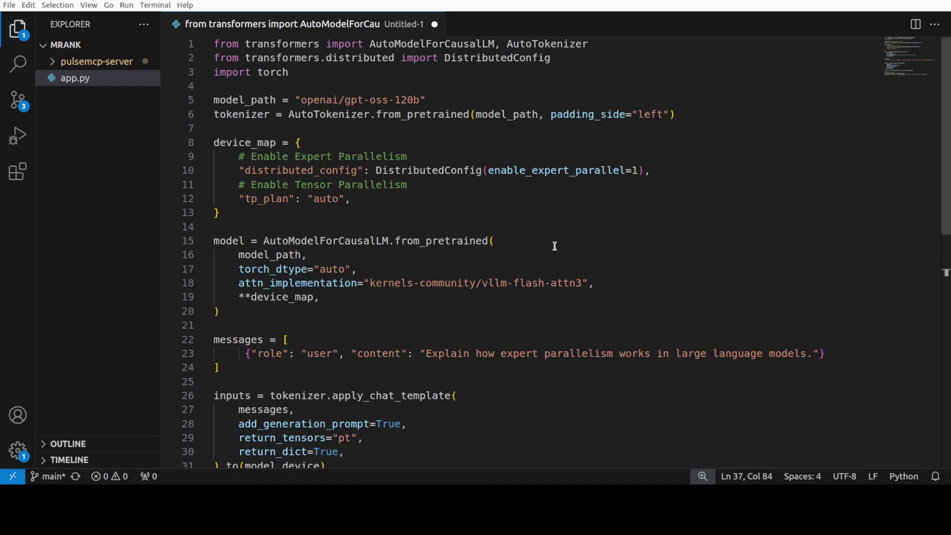
left_click_drag(426, 114, 307, 114)
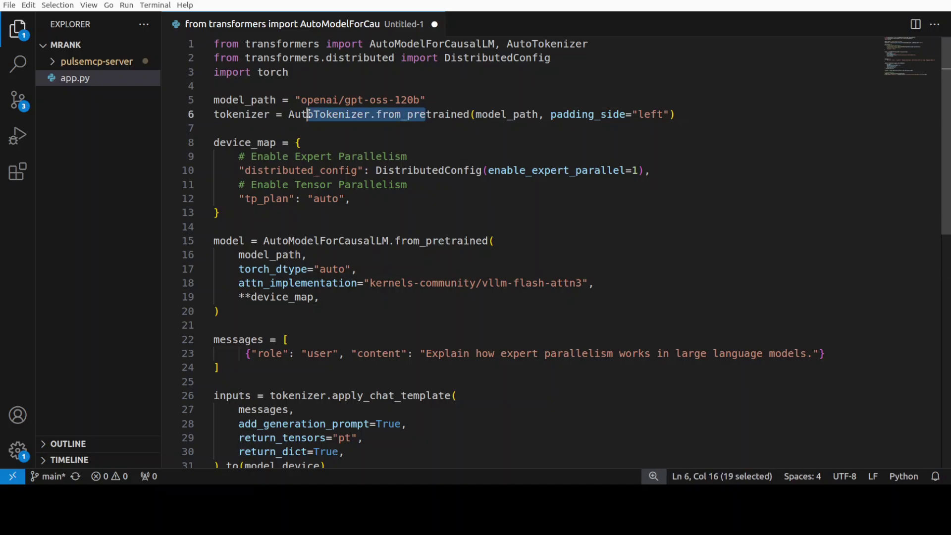
left_click_drag(232, 143, 258, 210)
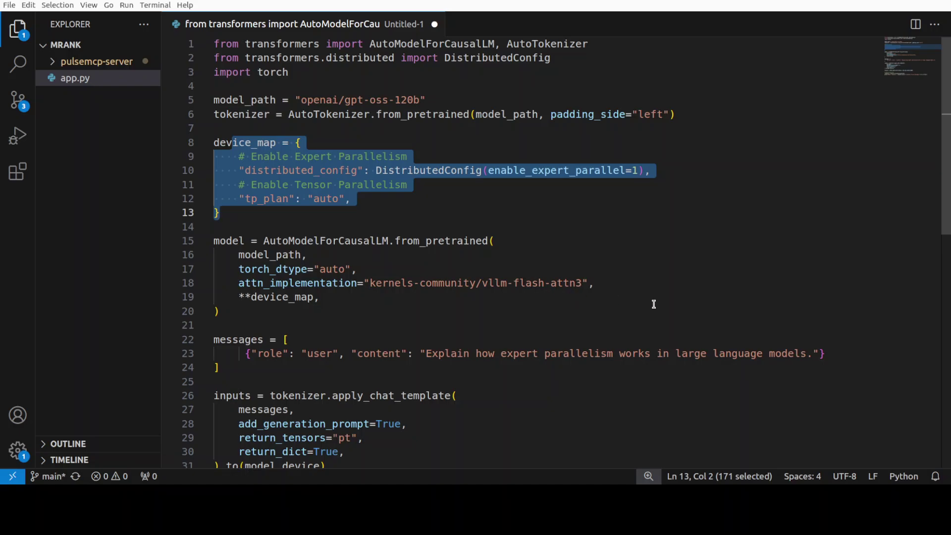
left_click(291, 171)
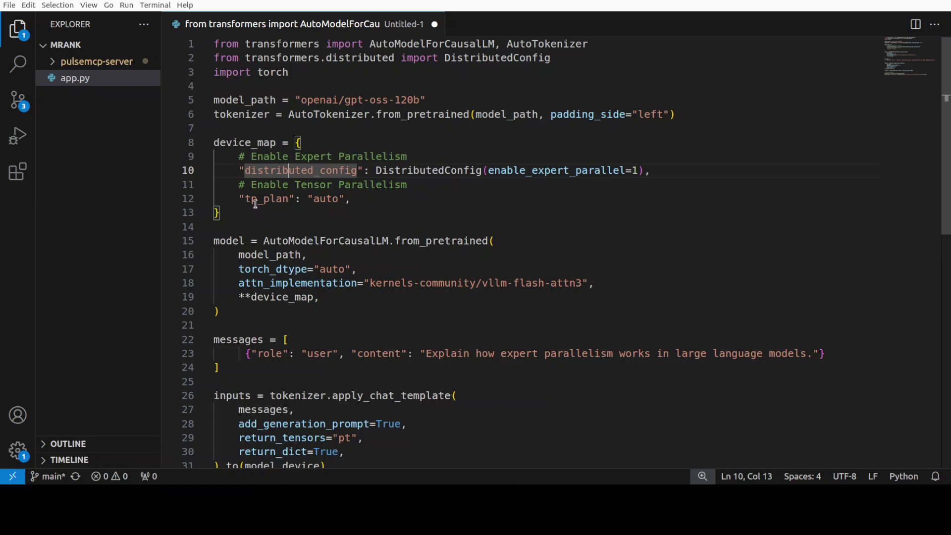
left_click_drag(257, 198, 339, 200)
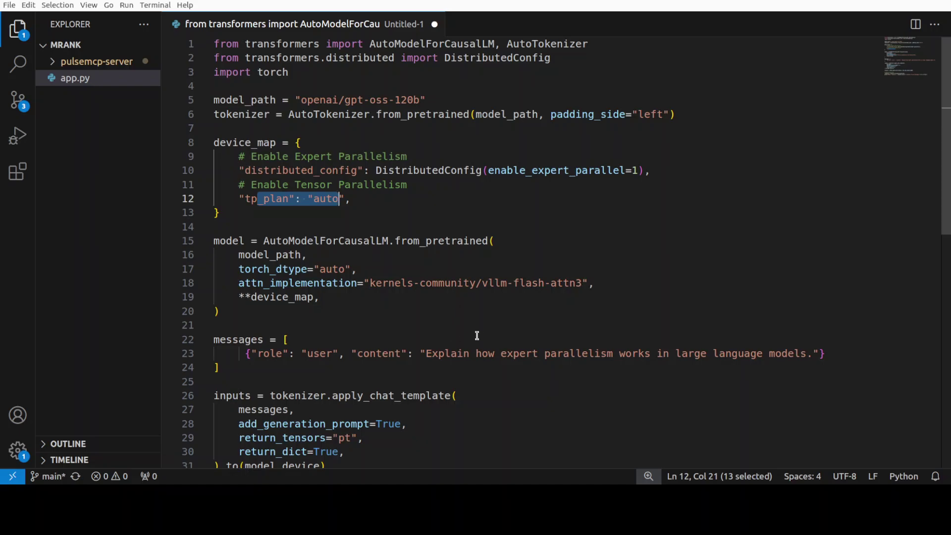
Add blank lines after the final print statement at the end of the script.
scroll(480, 337, "down", 2)
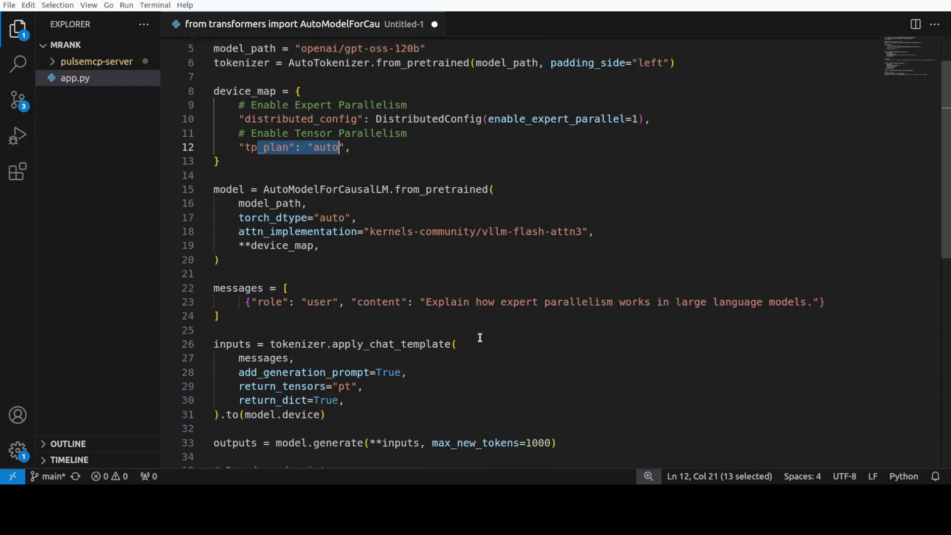
scroll(480, 337, "down", 1)
scroll(480, 337, "down", 2)
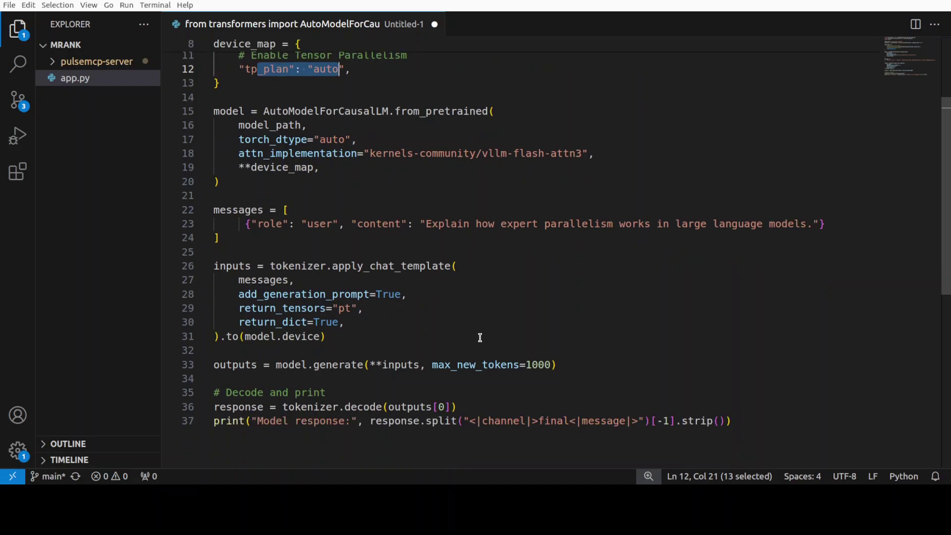
scroll(480, 337, "up", 3)
scroll(480, 338, "up", 1)
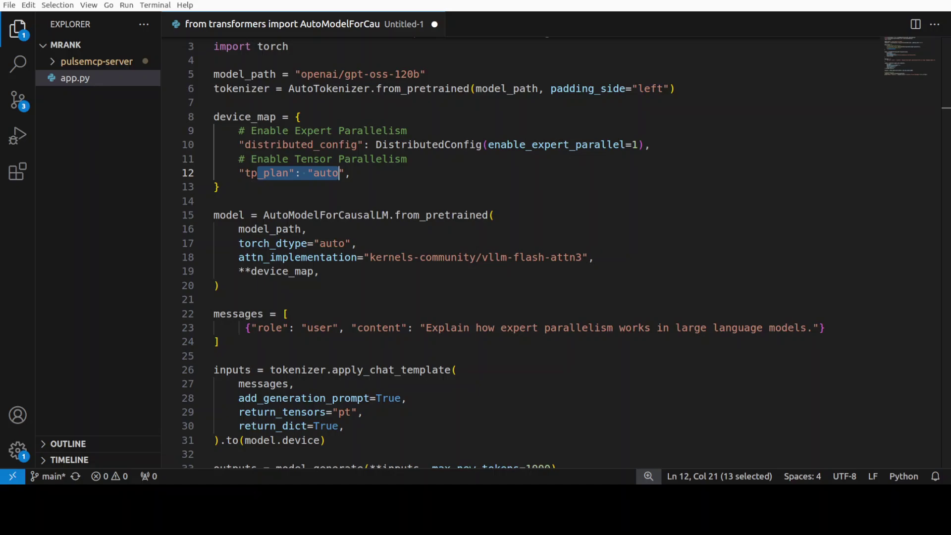
scroll(544, 247, "down", 6)
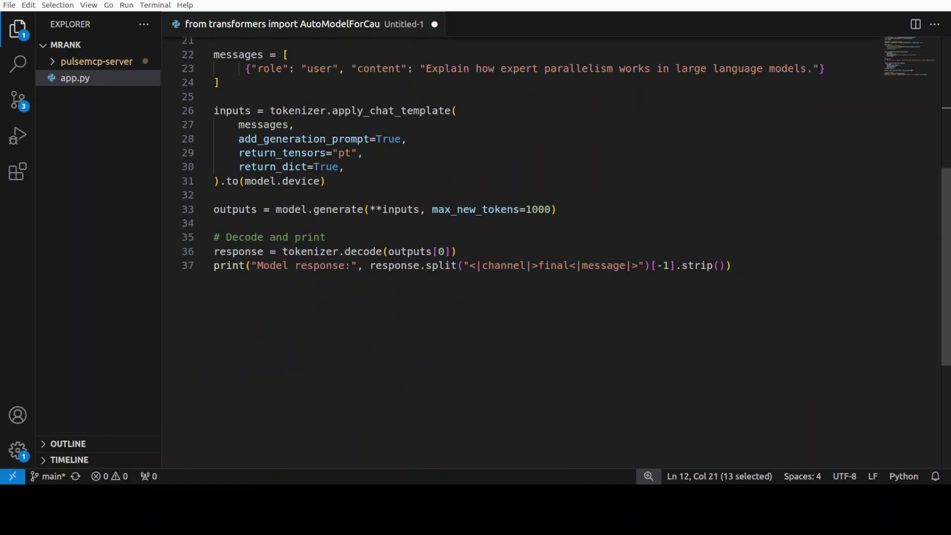
left_click(760, 288)
key("Return")
key("Return")
key("Return")
key("Return")
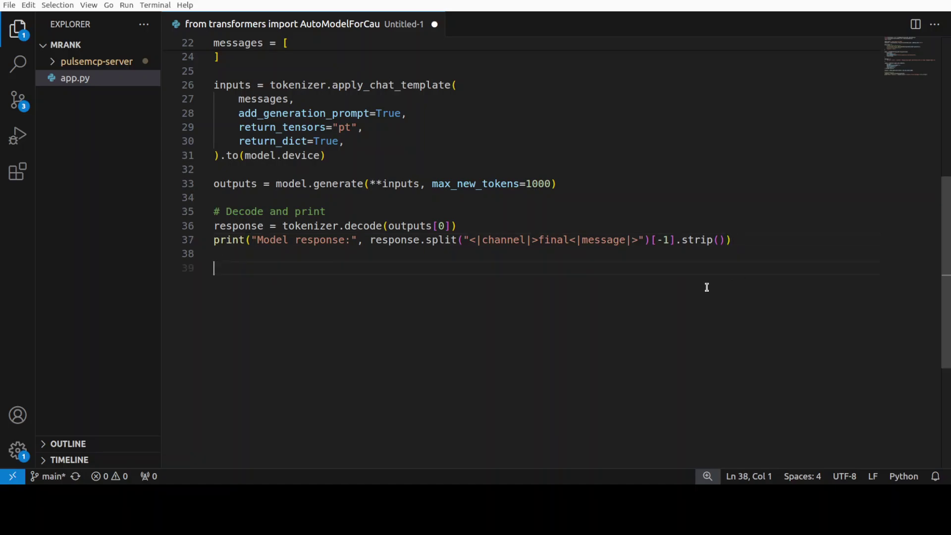
Paste the torchrun command on line 41, set --nproc_per_node to 1440, and select the line.
type("torchrun --nproc_per_node=4 generate.py")
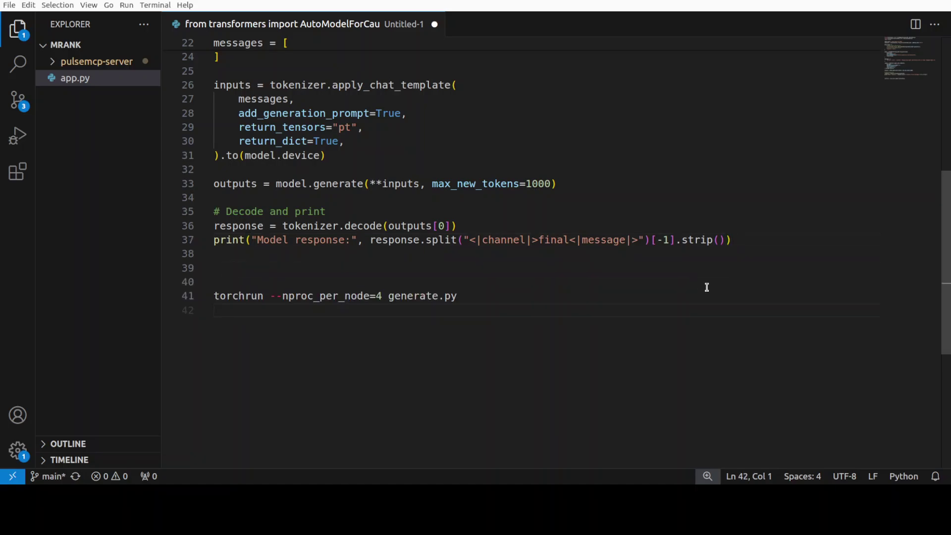
key("Up")
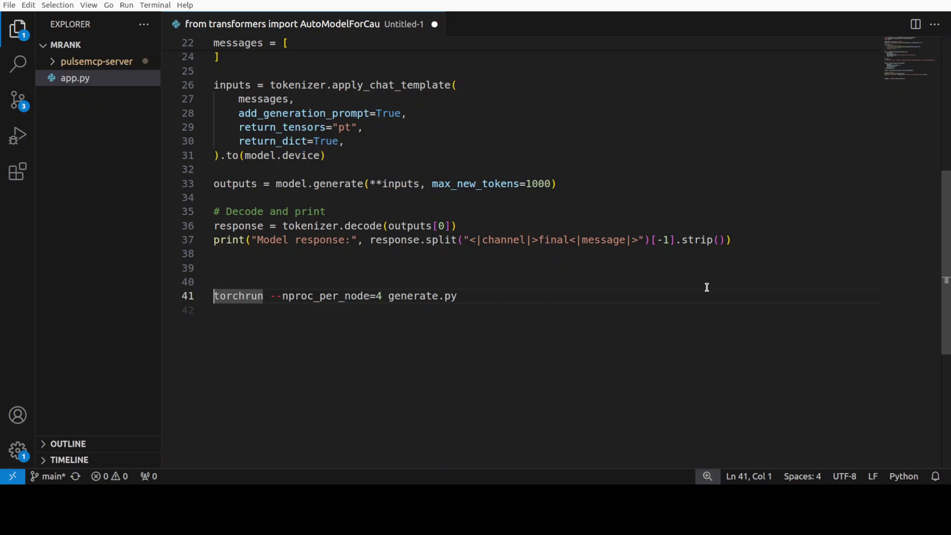
key("Right")
key("Right")
key("Right")
key("Right")
key("Right")
key("Right")
key("Right")
key("Right")
key("Right")
key("Right")
key("Right")
key("Right")
key("Right")
key("Right")
key("Right")
key("Right")
key("Right")
key("Right")
key("Right")
key("Right")
key("Right")
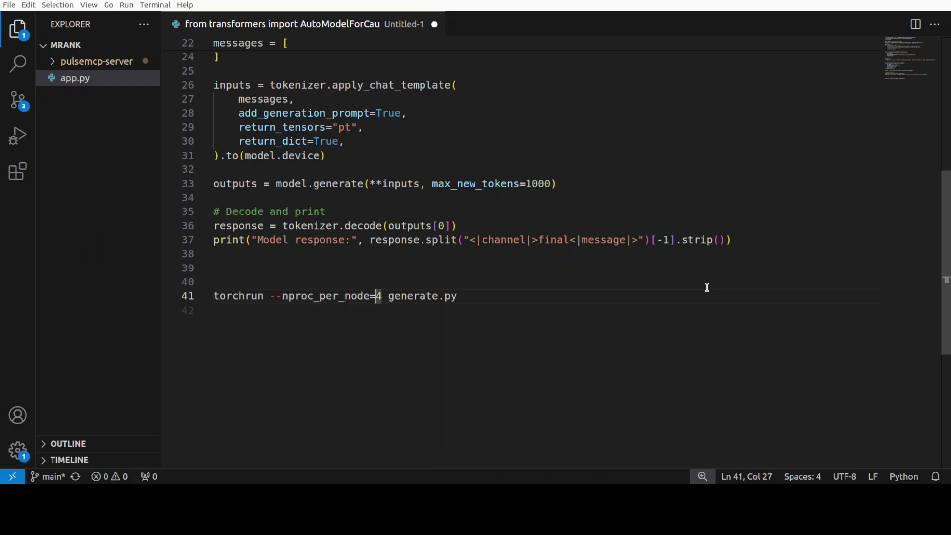
type("1")
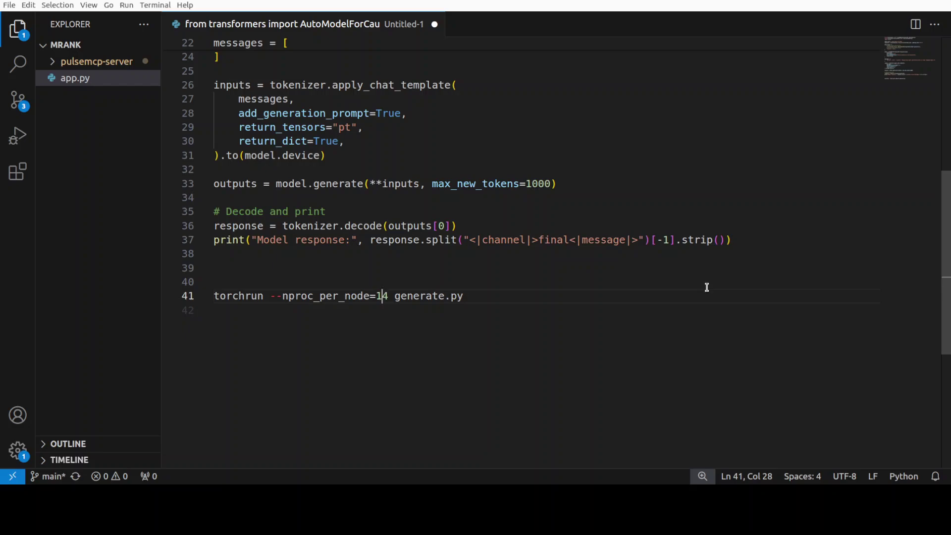
type("4")
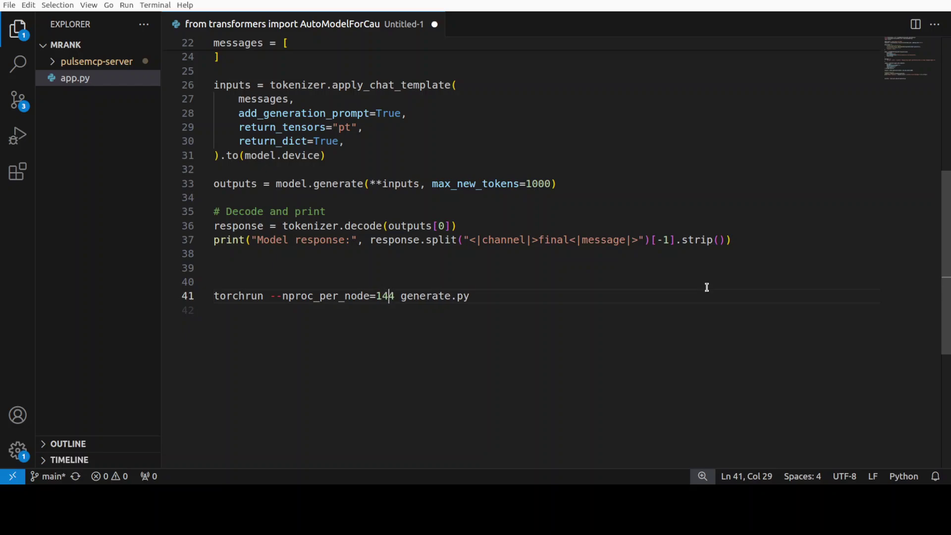
key("Right")
type("0")
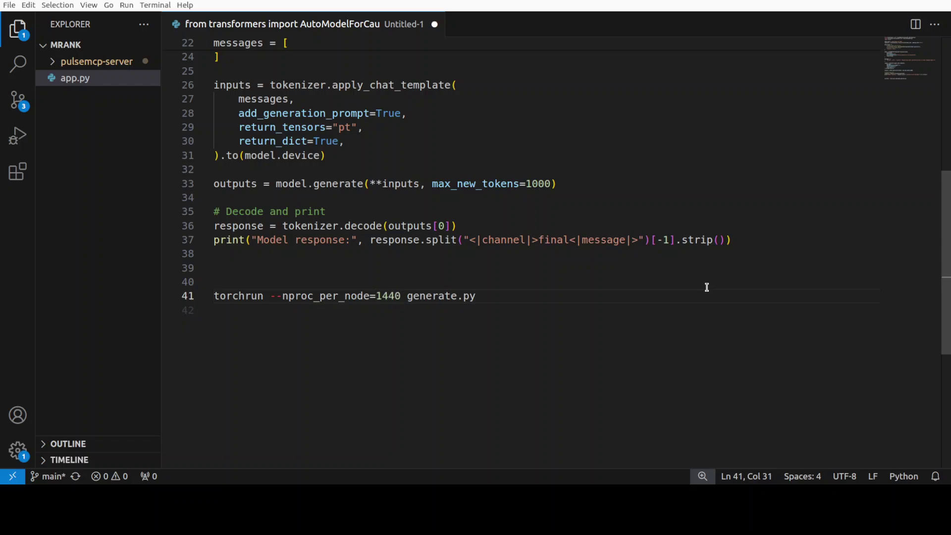
key("Home")
key("shift+End")
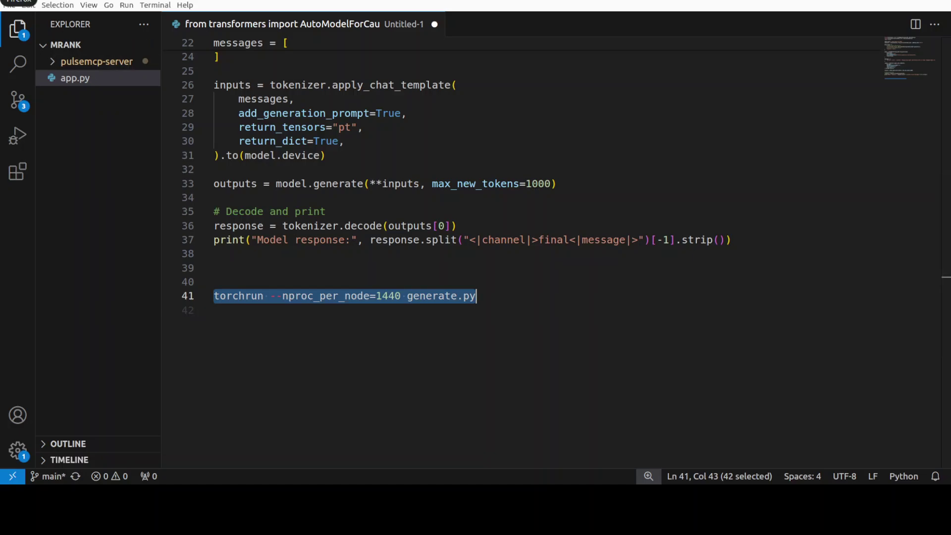
Switch to Firefox showing the Fig. 8 diagram of MoE parallel strategies.
key("alt+Tab")
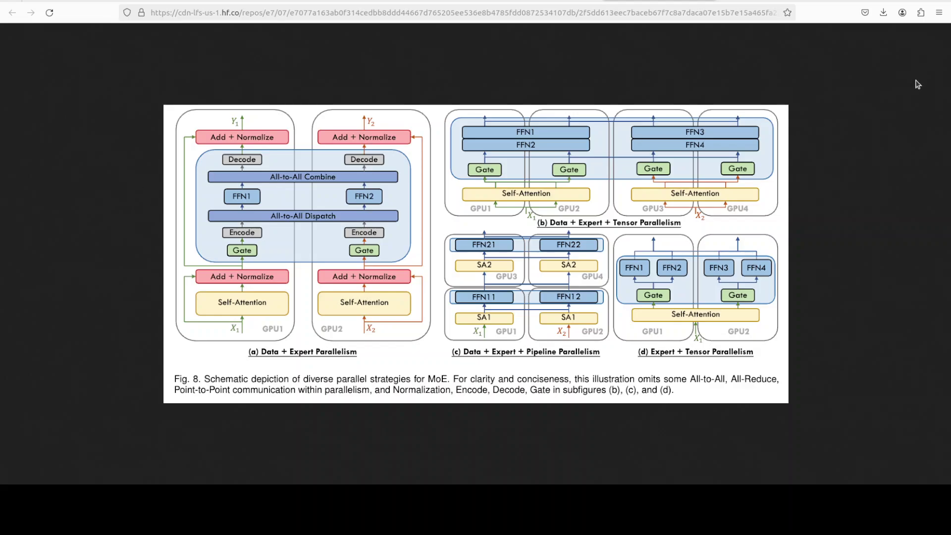
Zoom Firefox to 133% so the Fig. 8 MoE diagram labels are readable.
left_click(939, 13)
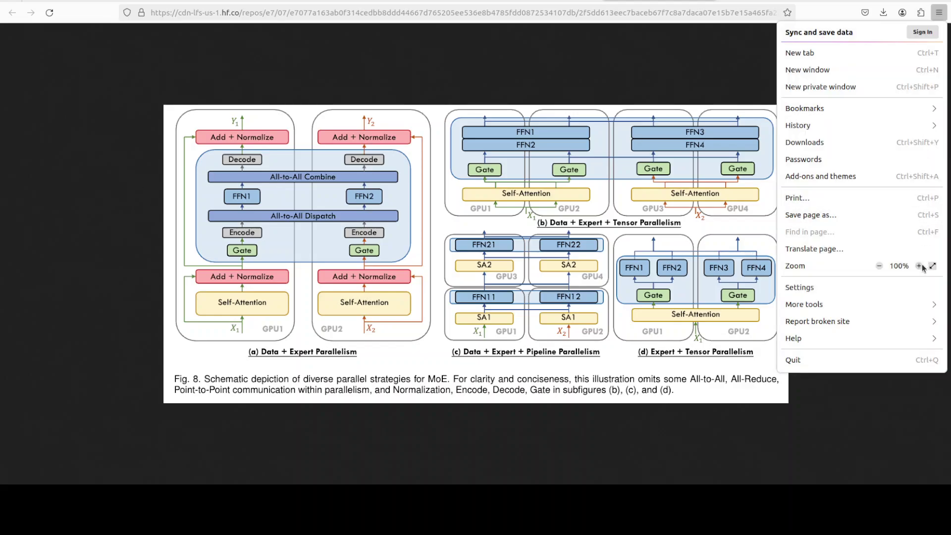
left_click(920, 266)
left_click(920, 267)
left_click(920, 266)
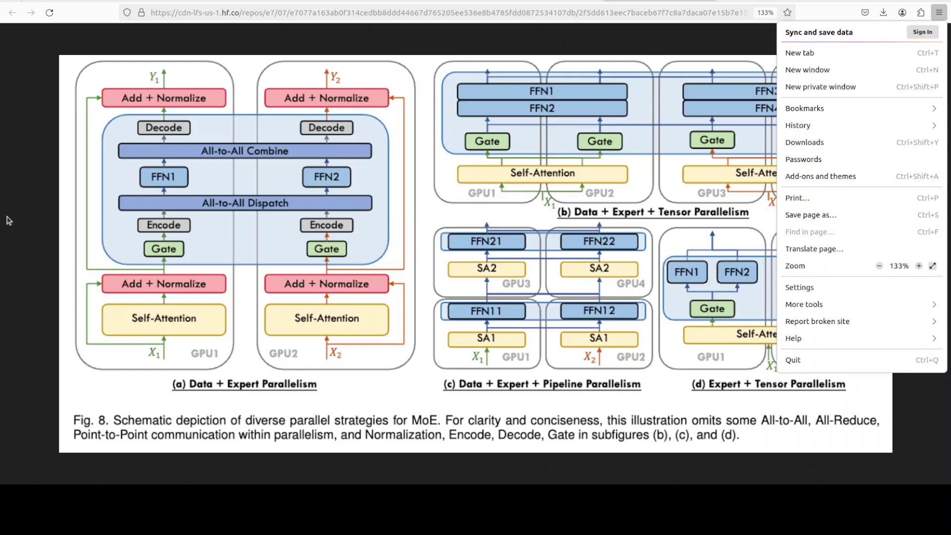
left_click(26, 230)
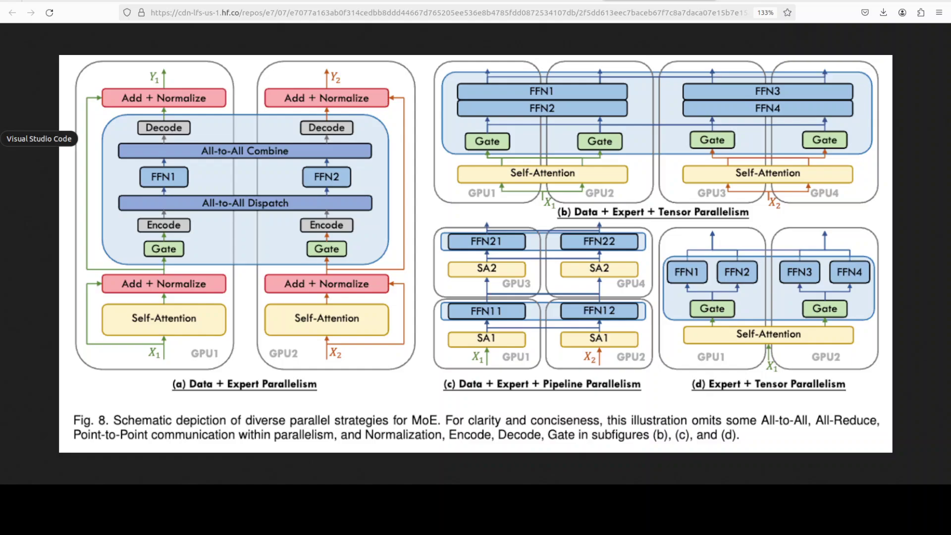
Glance back at the script in VS Code, then return to Firefox.
left_click(13, 138)
scroll(397, 371, "up", 7)
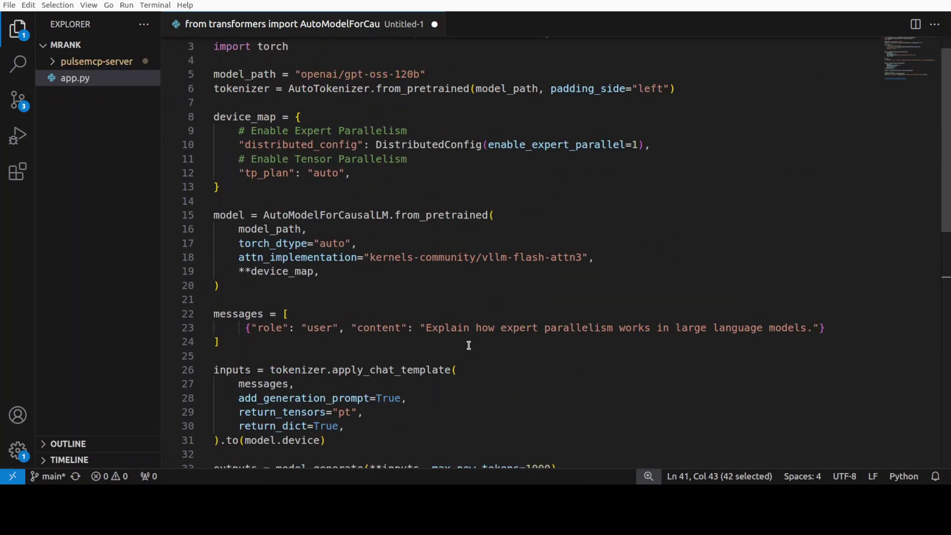
left_click(6, 20)
Switch to the eigent.ai tab showing the Multi-Agent Workforce homepage.
key("ctrl+Tab")
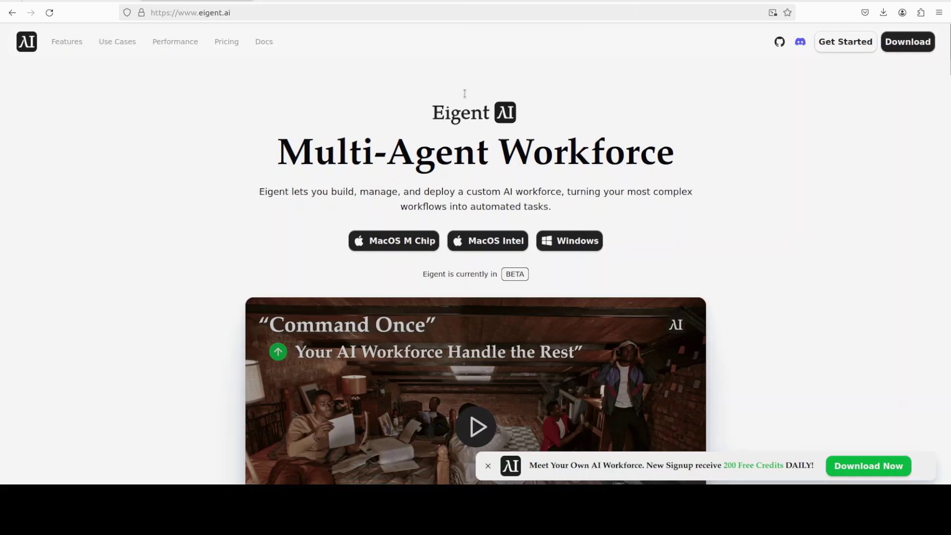
Return to the Ultrascale Playbook tab at its Expert Parallelism section.
left_click(437, 4)
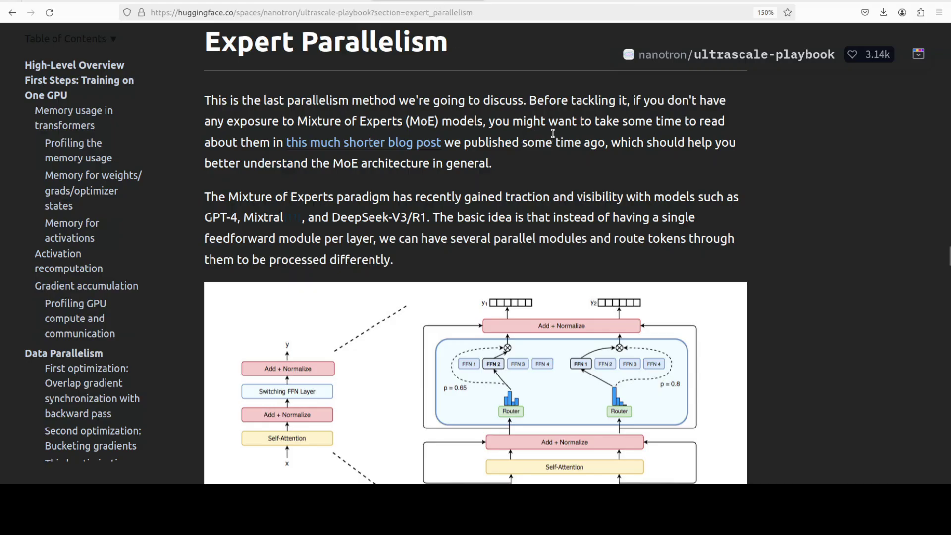